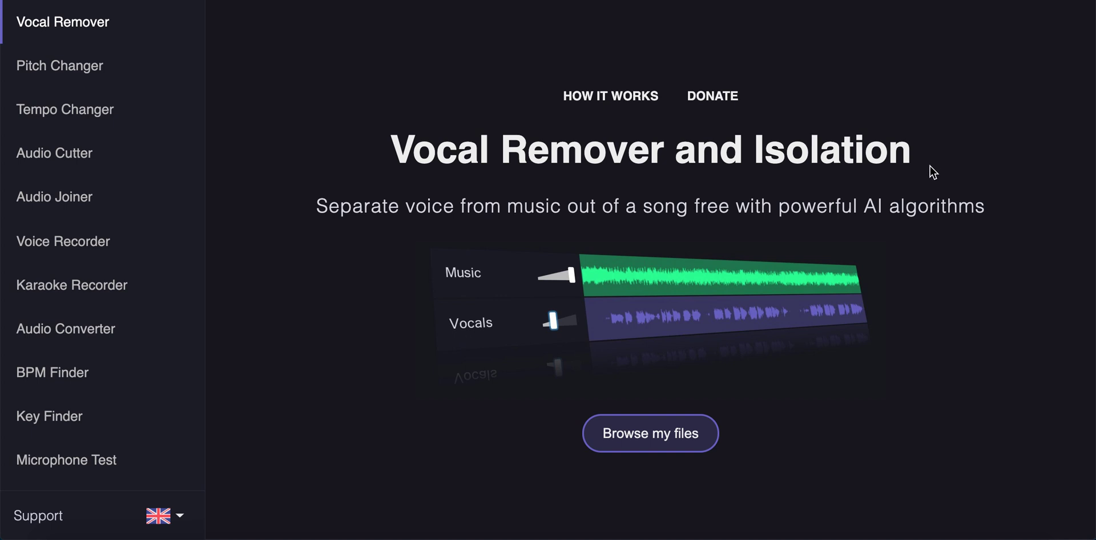
- Scroll the Vocal Remover page while the Secrets RYYZN mp3 splits into Music and Vocals tracks
scroll(890, 227, "down", 4)
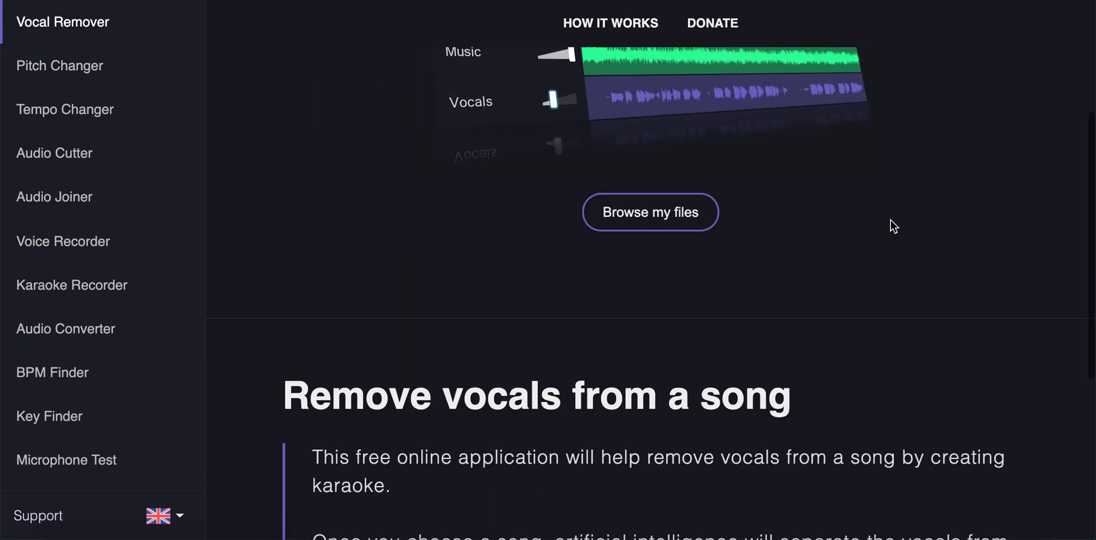
scroll(893, 226, "down", 2)
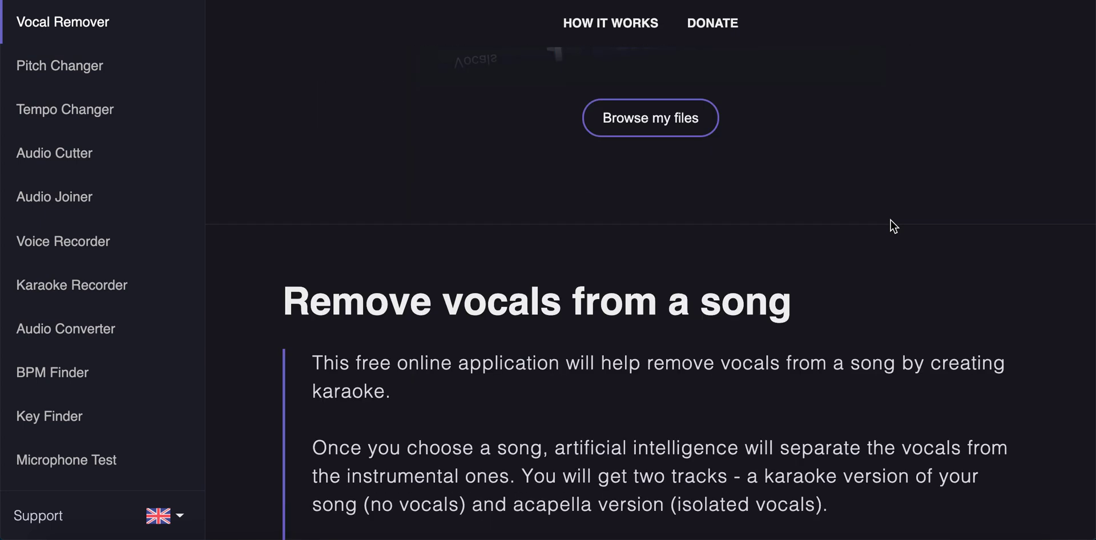
scroll(893, 226, "up", 4)
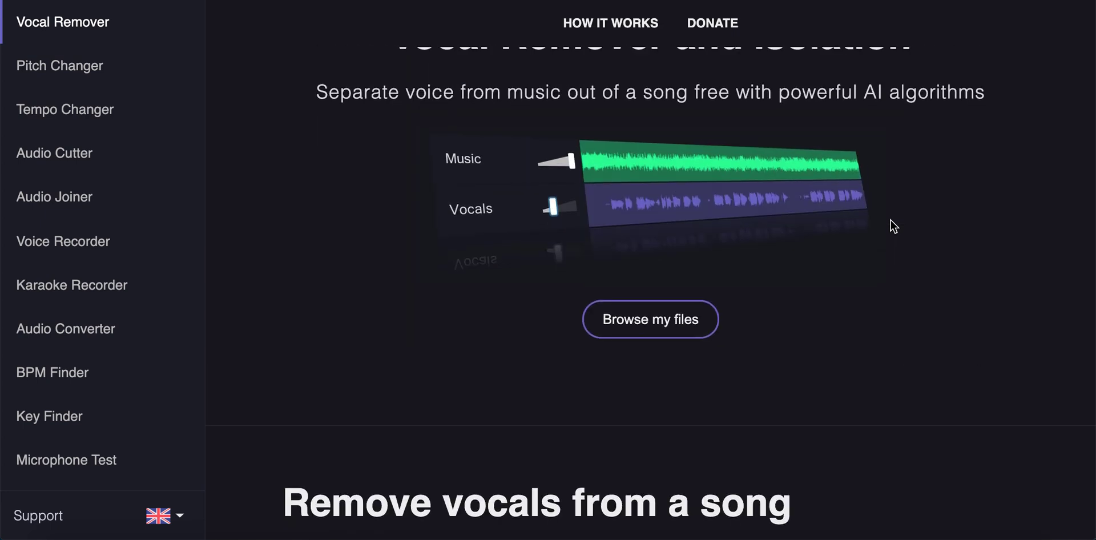
scroll(893, 226, "up", 1)
scroll(893, 227, "down", 4)
scroll(893, 227, "down", 4)
scroll(893, 226, "up", 8)
scroll(894, 227, "up", 1)
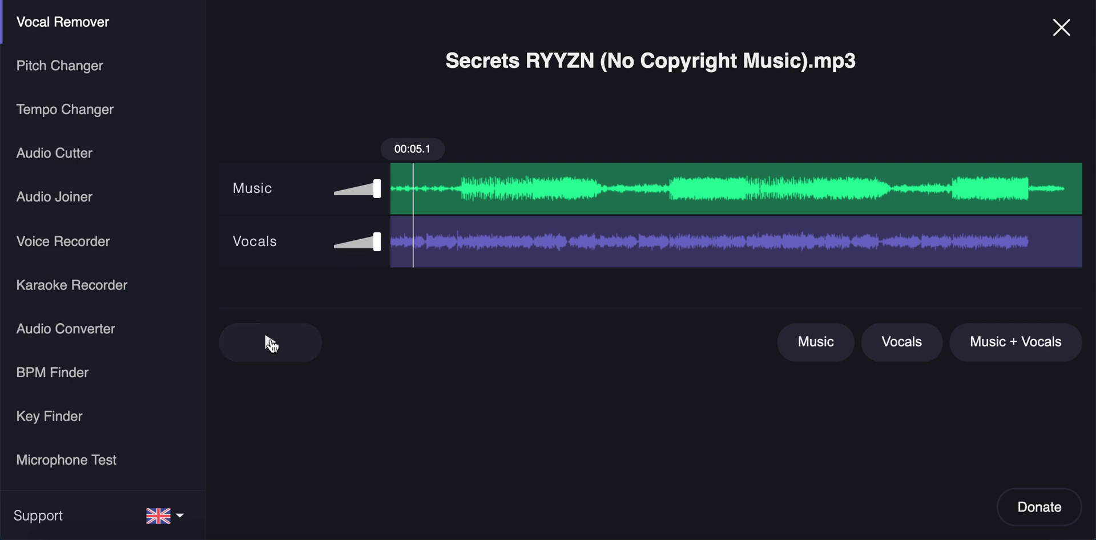
- Play the split song briefly, then mute the Music track and play the vocals alone
left_click(271, 343)
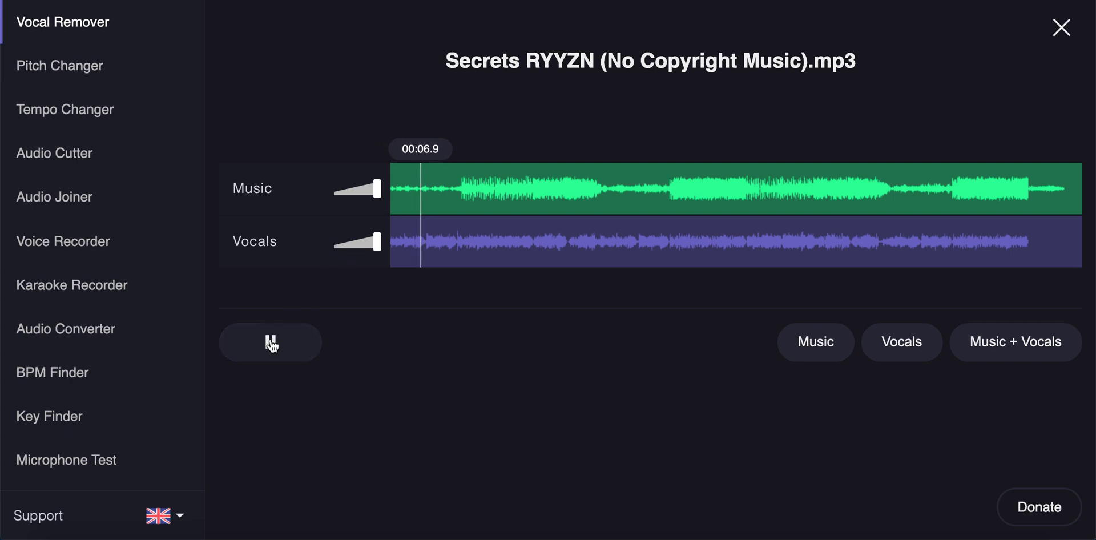
left_click(271, 343)
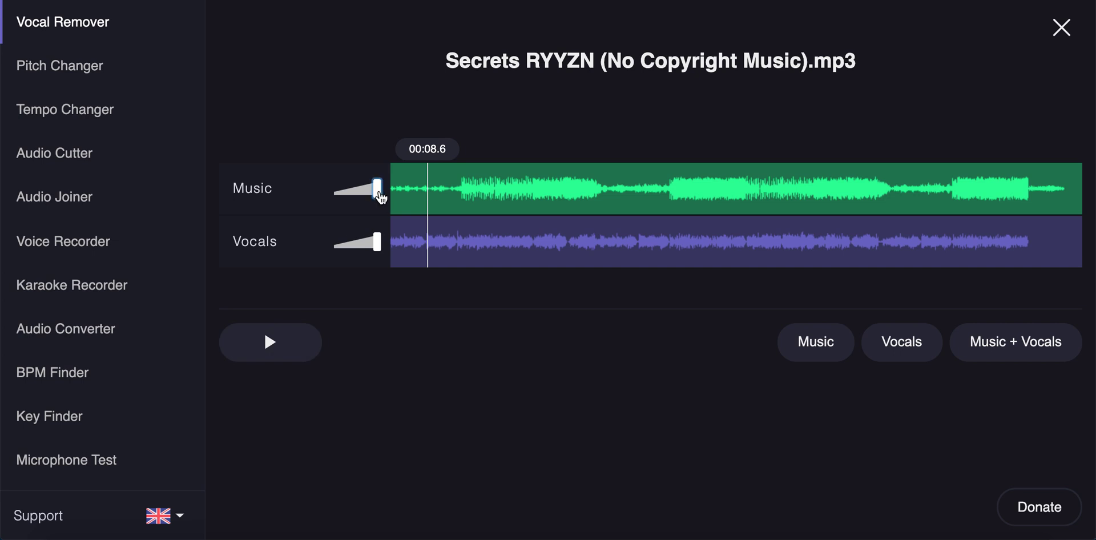
left_click_drag(378, 189, 331, 197)
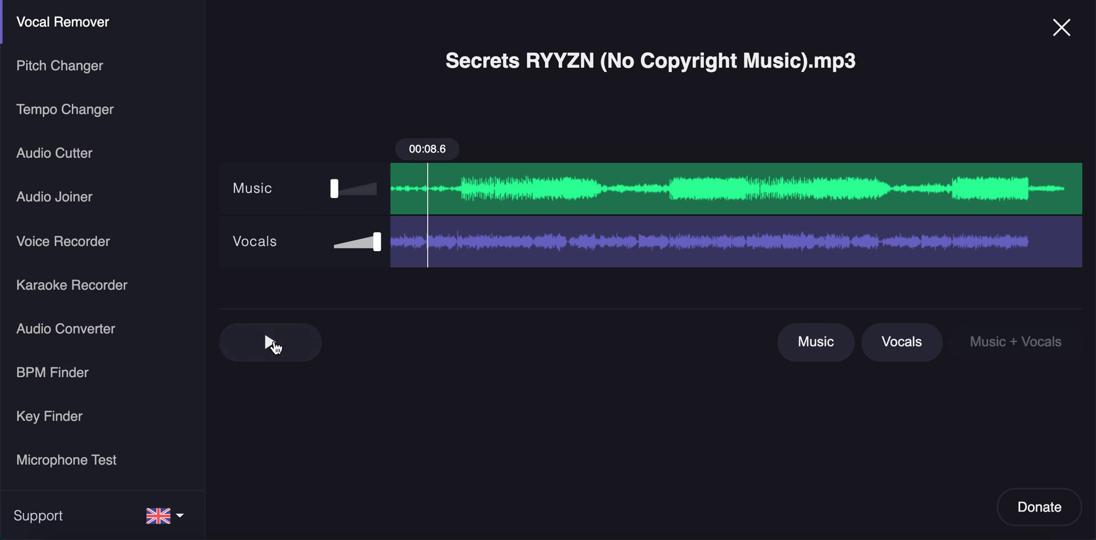
left_click(271, 343)
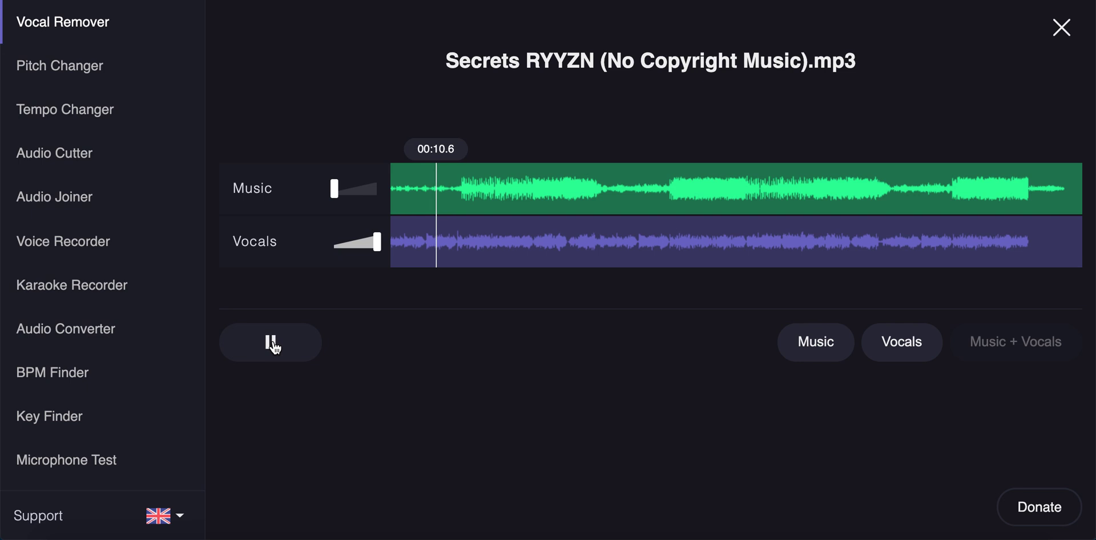
left_click(271, 343)
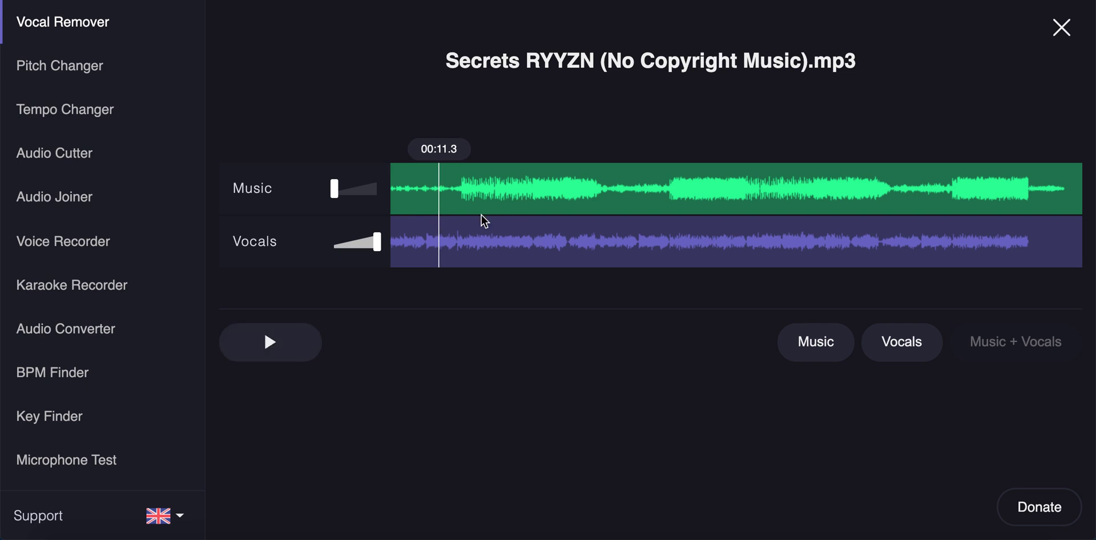
- Jump to around 00:21 and play the vocals until pausing at 00:24.4
left_click(483, 221)
left_click(270, 343)
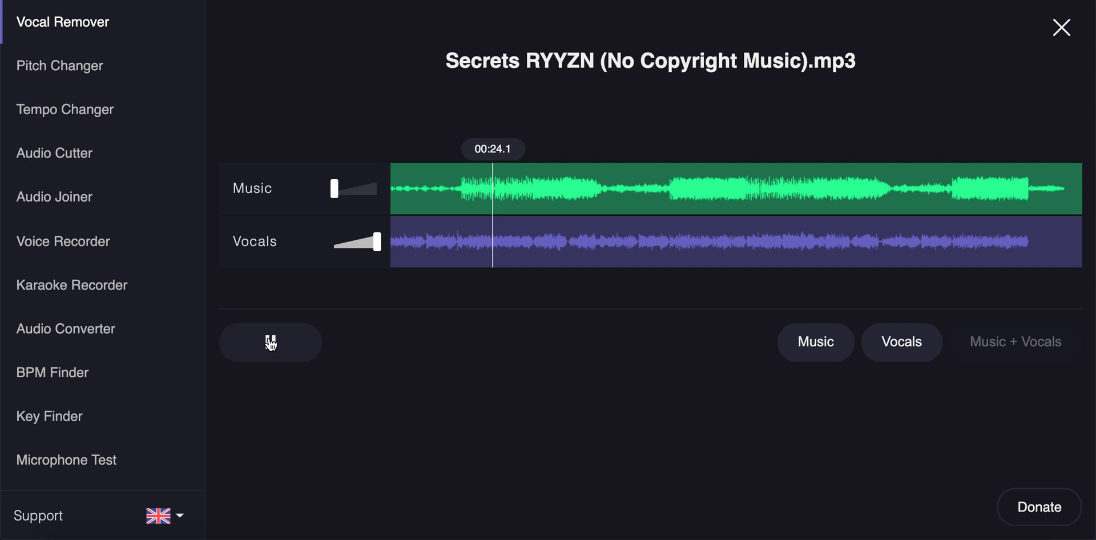
left_click(271, 344)
- Restore Music to full volume, mute Vocals, and play the instrumental until 00:29.3
left_click_drag(338, 188, 391, 198)
left_click_drag(376, 244, 311, 255)
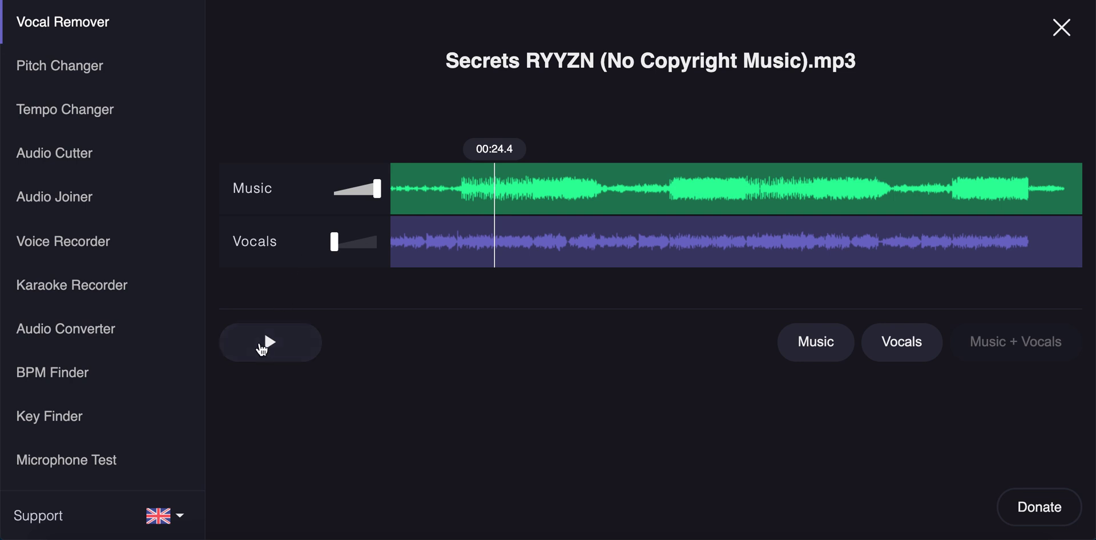
left_click(262, 348)
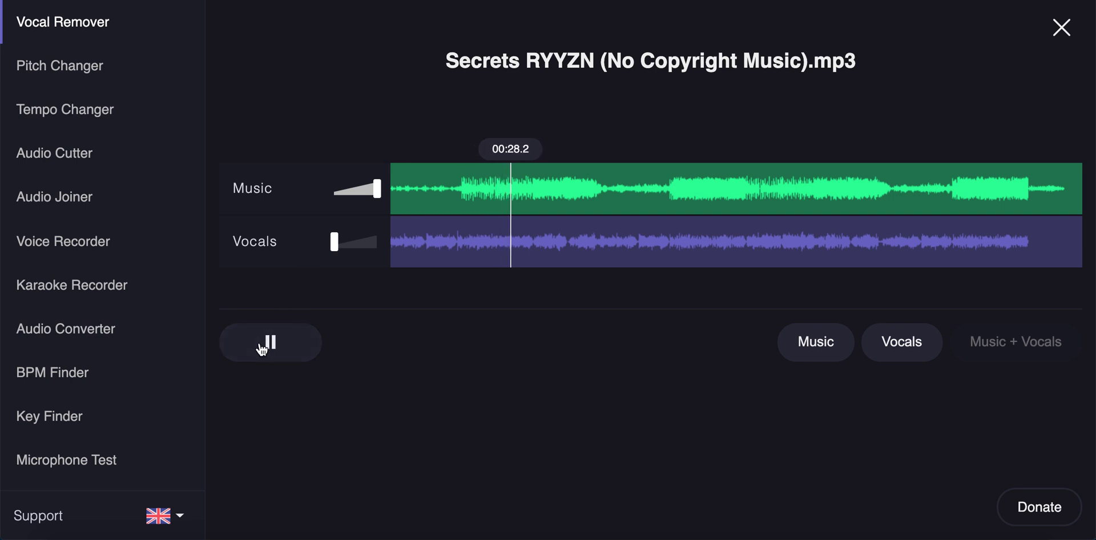
left_click(269, 343)
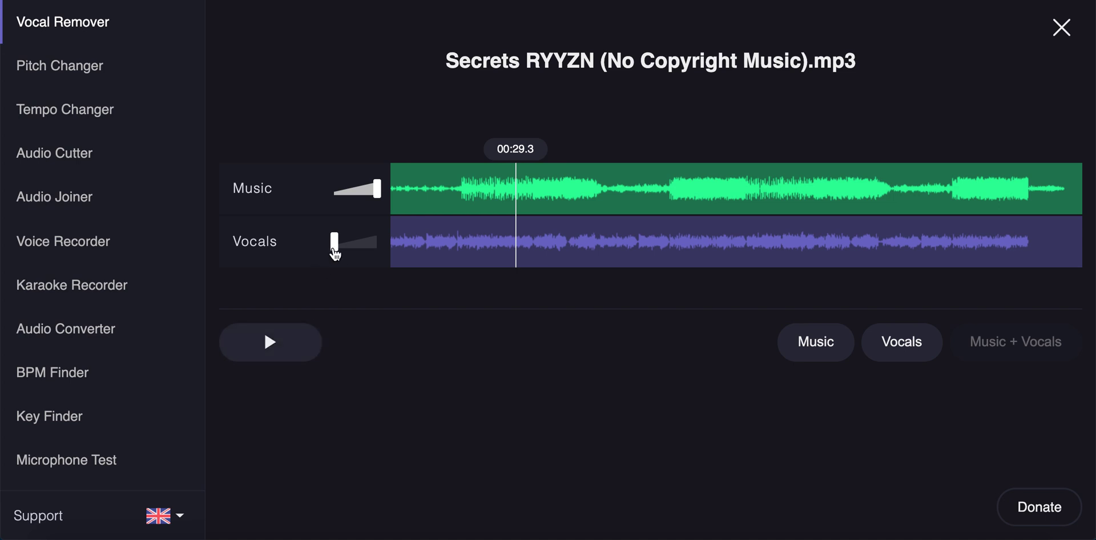
- Bring Vocals back to full volume and briefly play both tracks together
left_click_drag(334, 242, 422, 257)
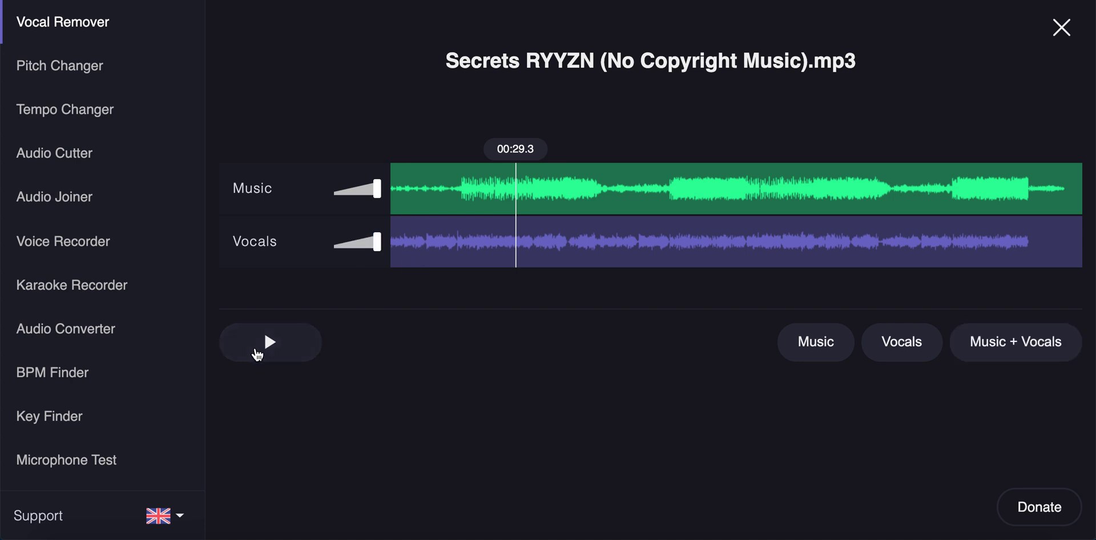
left_click(255, 350)
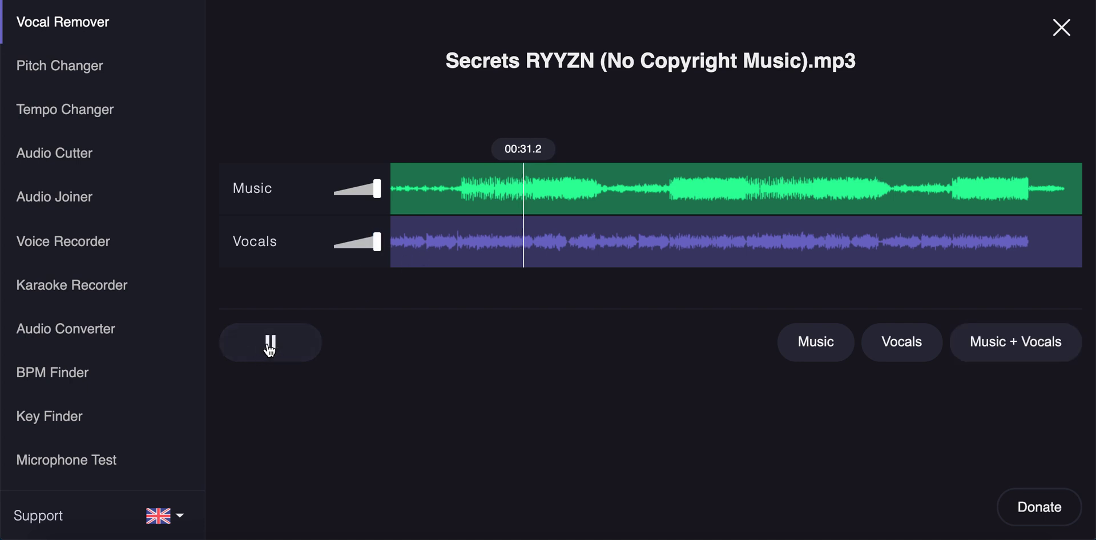
left_click(269, 346)
- Mute Music and play the vocals from around 00:53, pausing at 00:58.8
left_click_drag(377, 188, 326, 194)
left_click(270, 345)
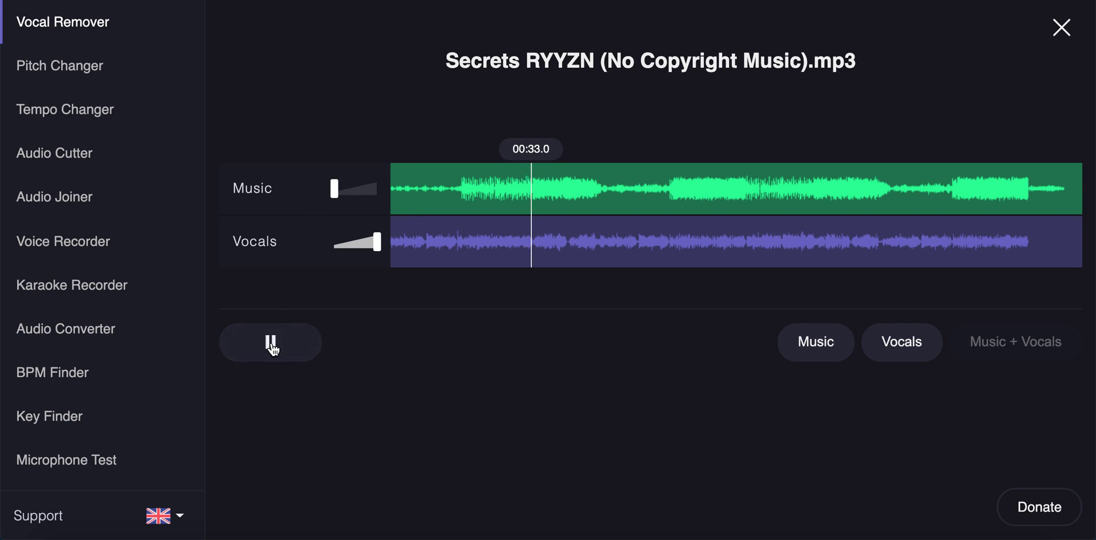
left_click(615, 232)
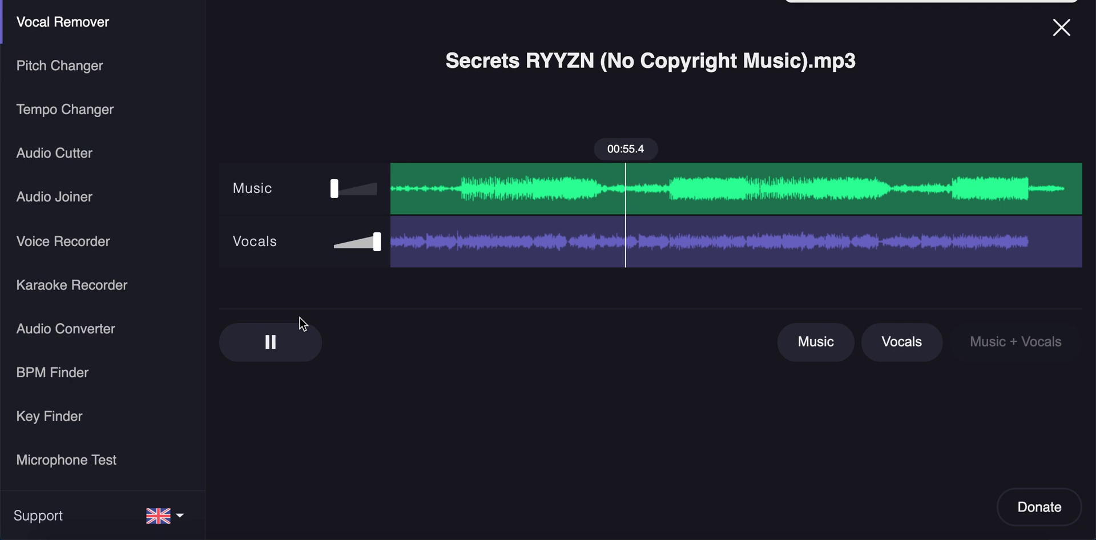
left_click(271, 342)
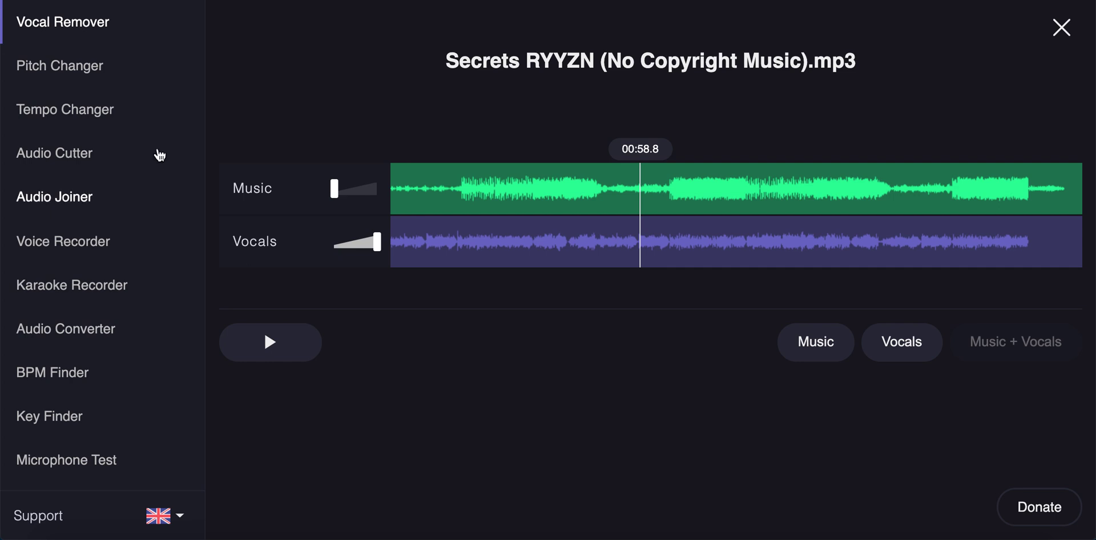
- Visit the Pitch Changer, Tempo Changer, Audio Cutter and Audio Joiner tools, then Voice Recorder
left_click(85, 77)
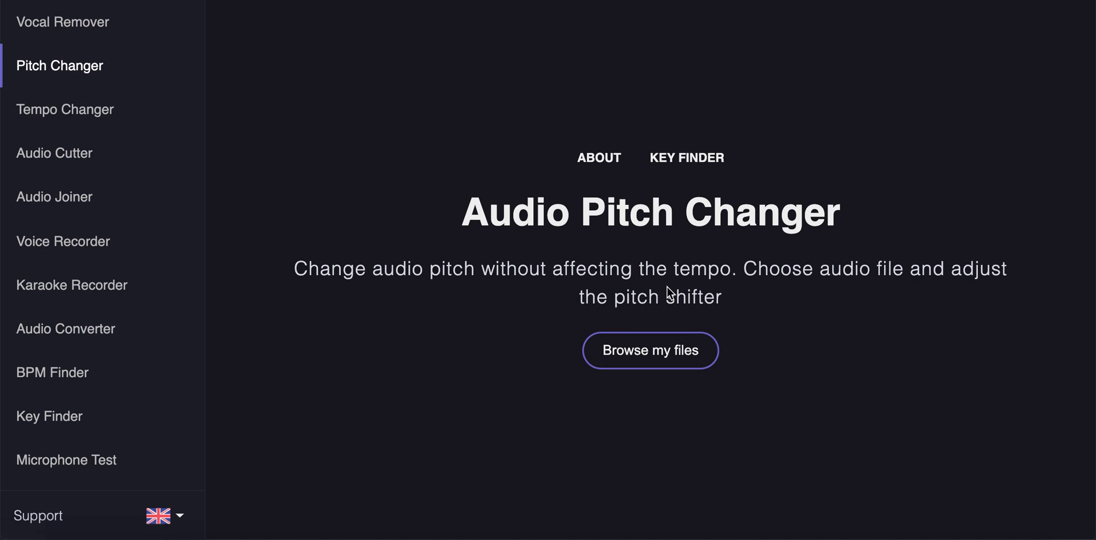
left_click(101, 112)
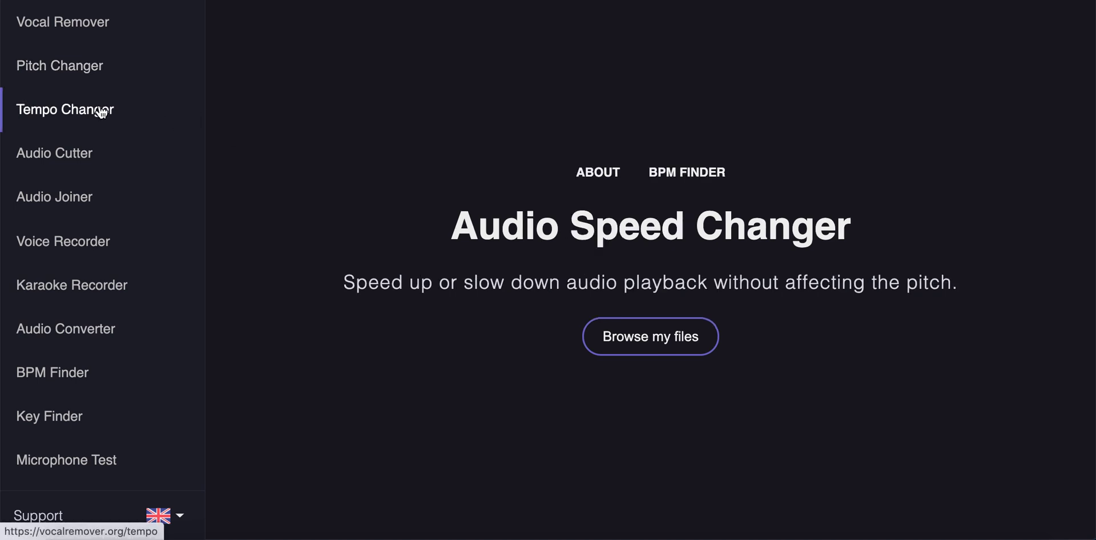
left_click(72, 158)
left_click(68, 197)
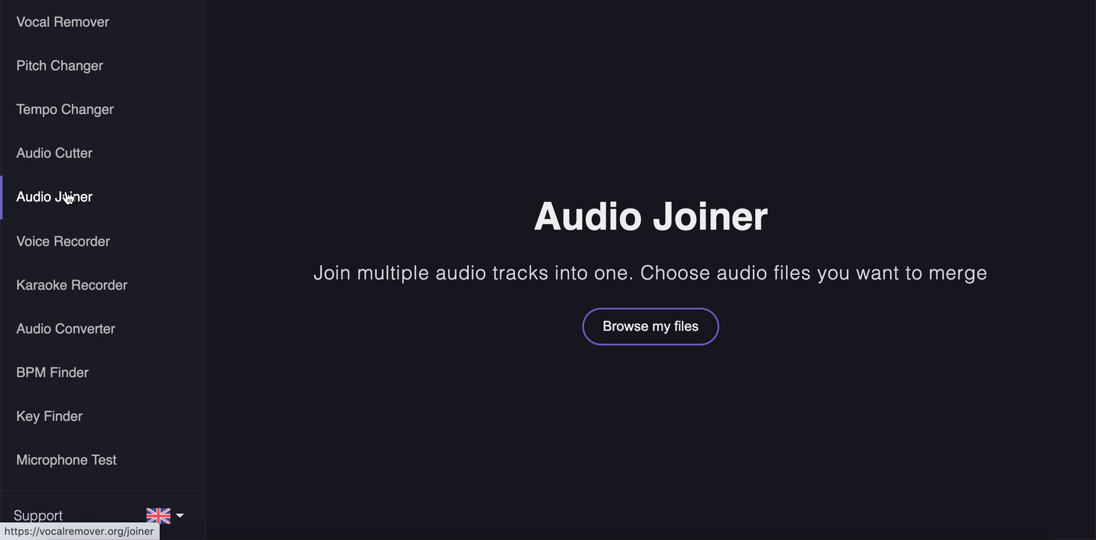
left_click(61, 240)
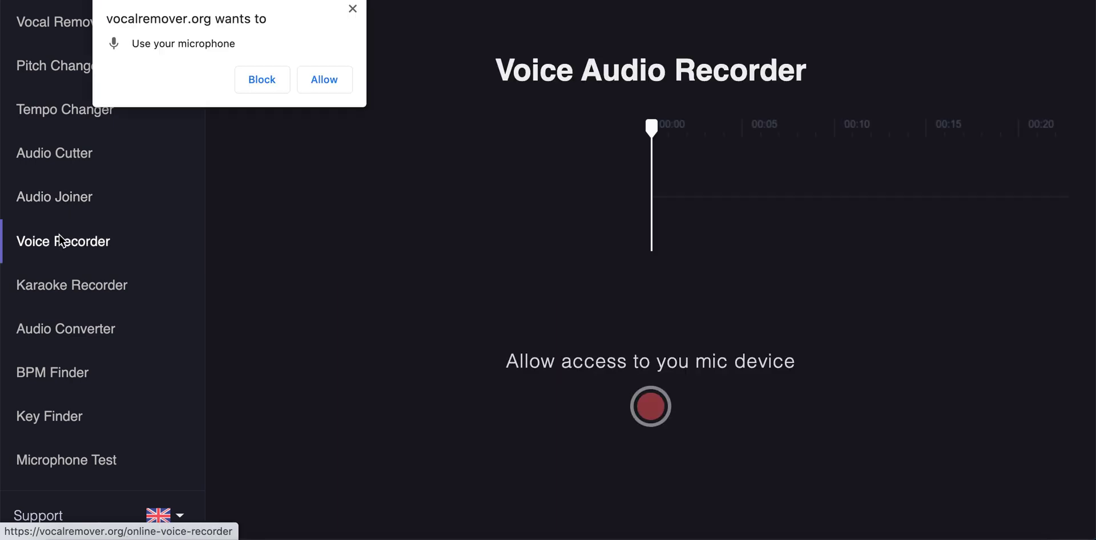
- Allow microphone access, then visit Karaoke Recorder, Audio Converter, BPM Finder, Key Finder and Microphone Test
left_click(323, 79)
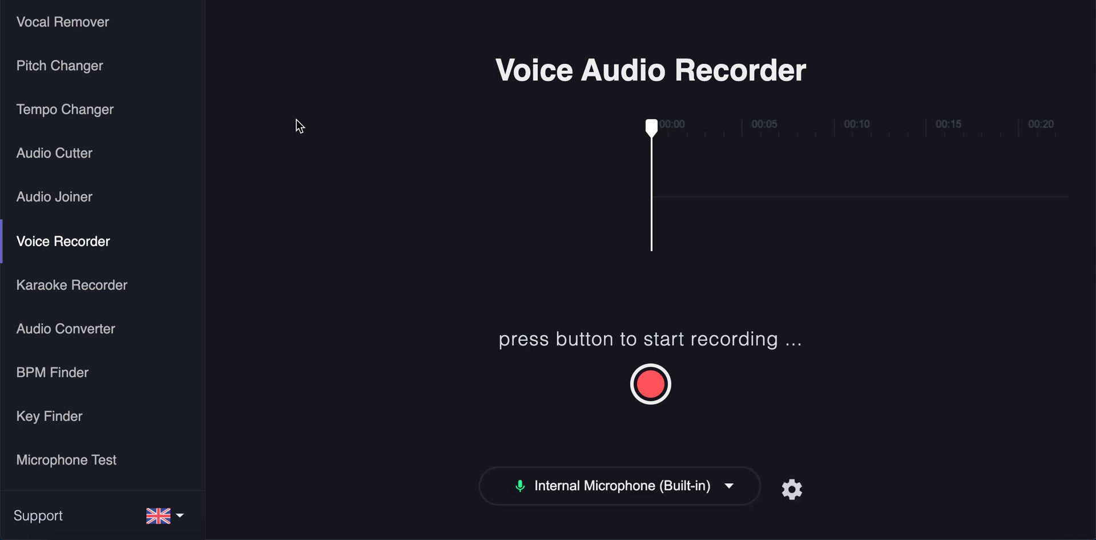
left_click(54, 288)
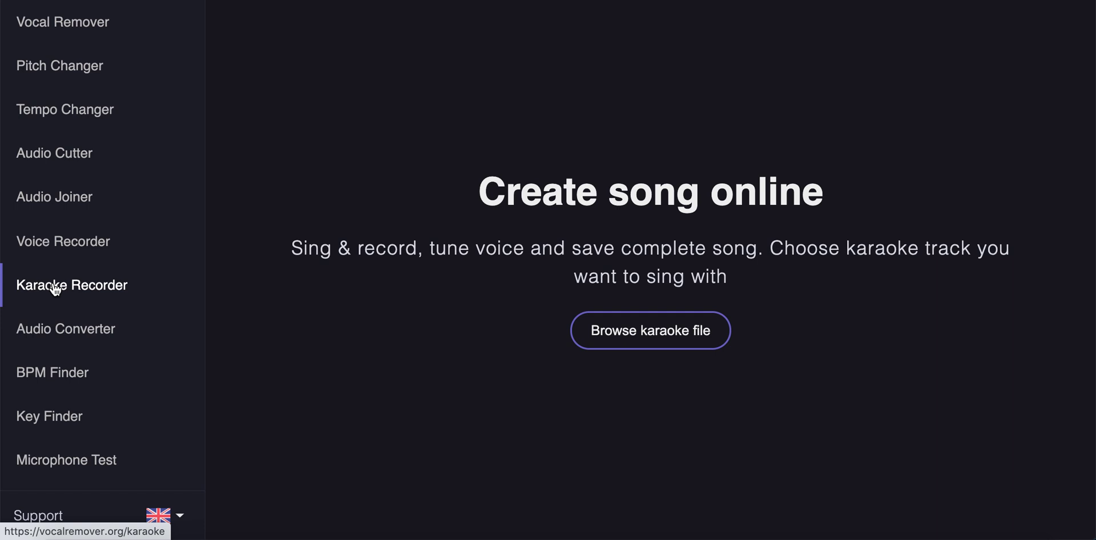
left_click(60, 332)
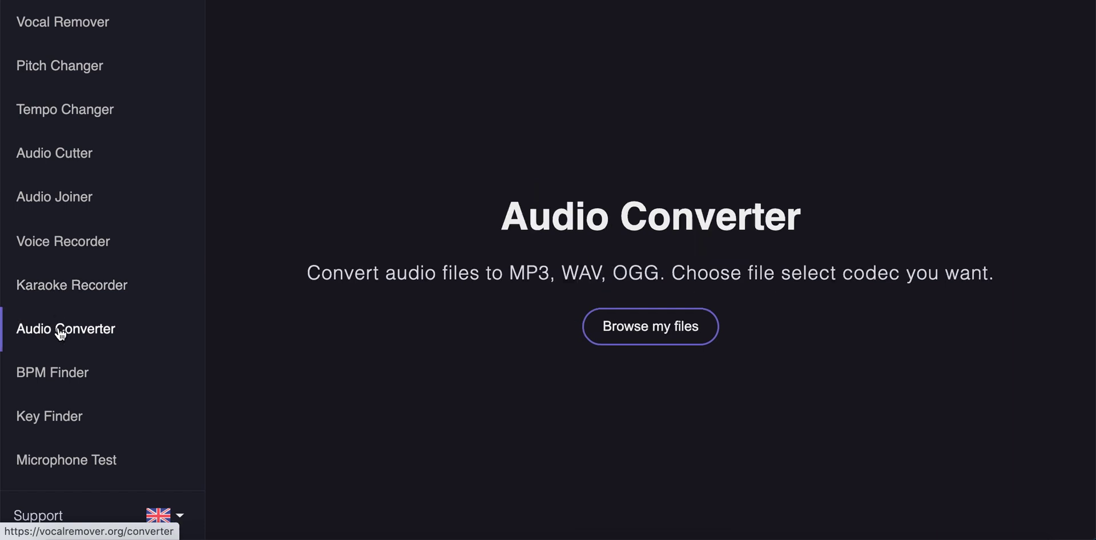
left_click(61, 380)
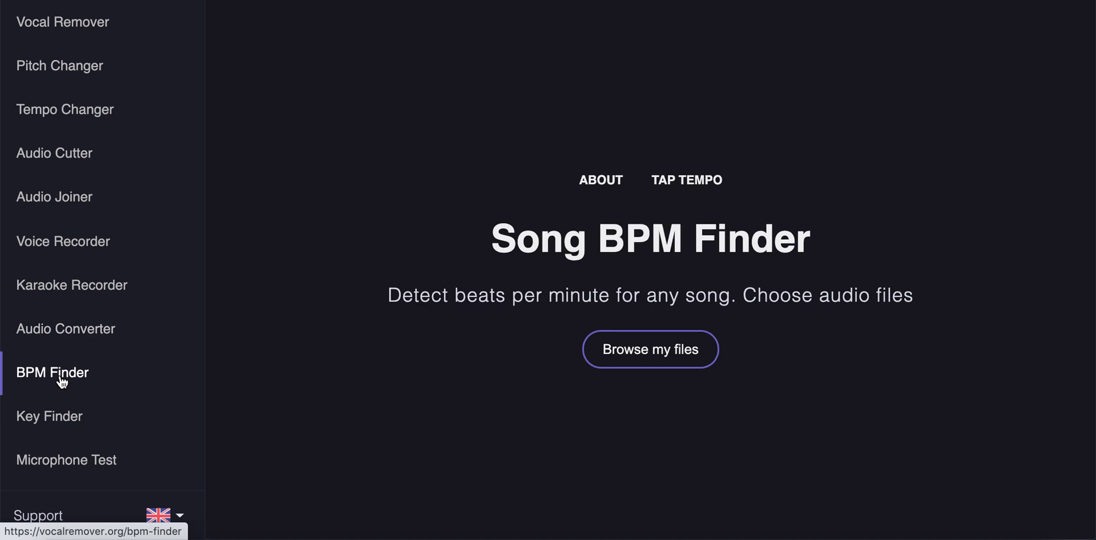
left_click(49, 422)
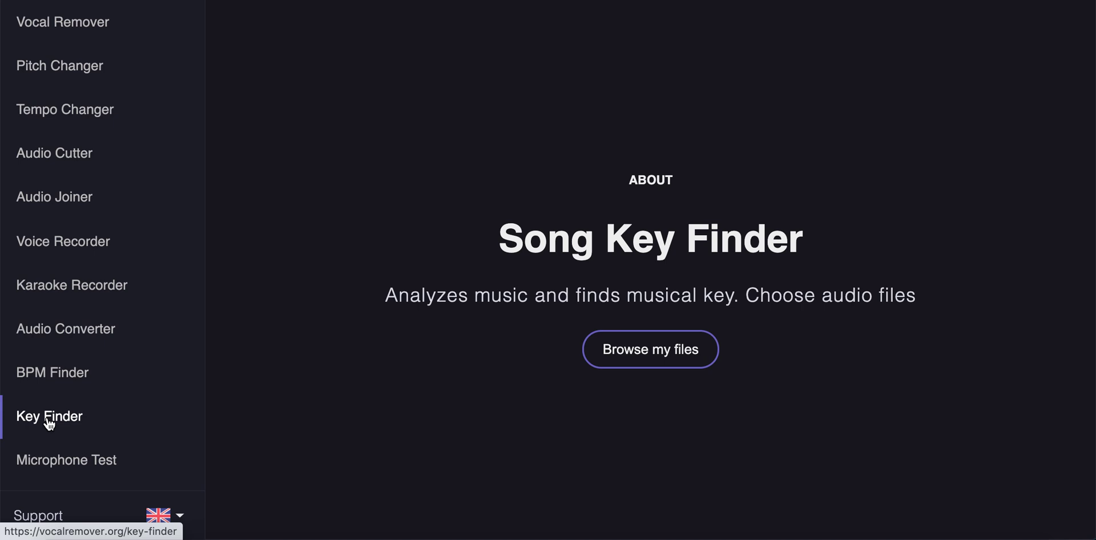
left_click(50, 467)
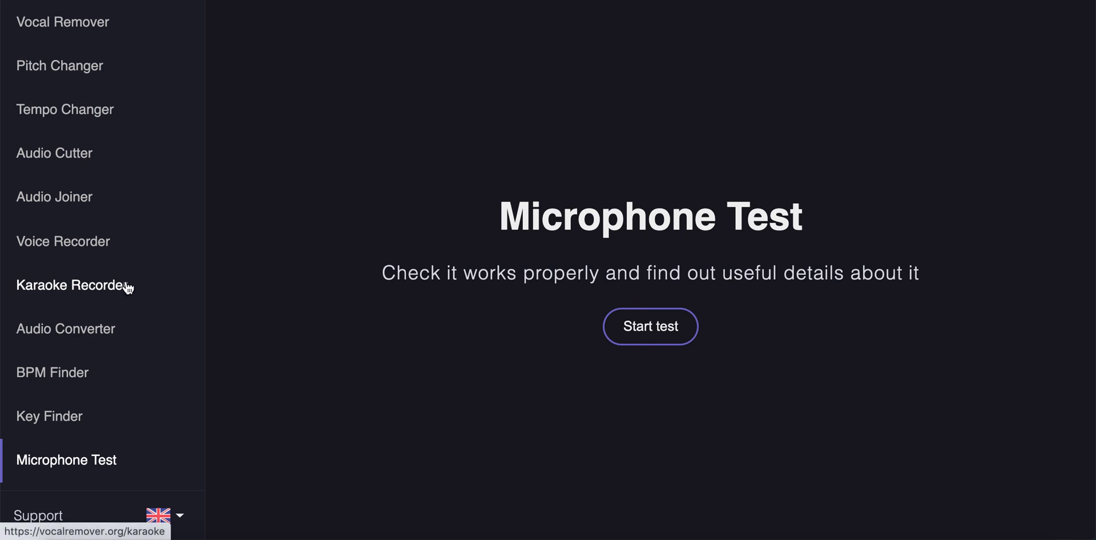
- Open the Support Reviews & Ratings page and scroll through the reviews
left_click(39, 517)
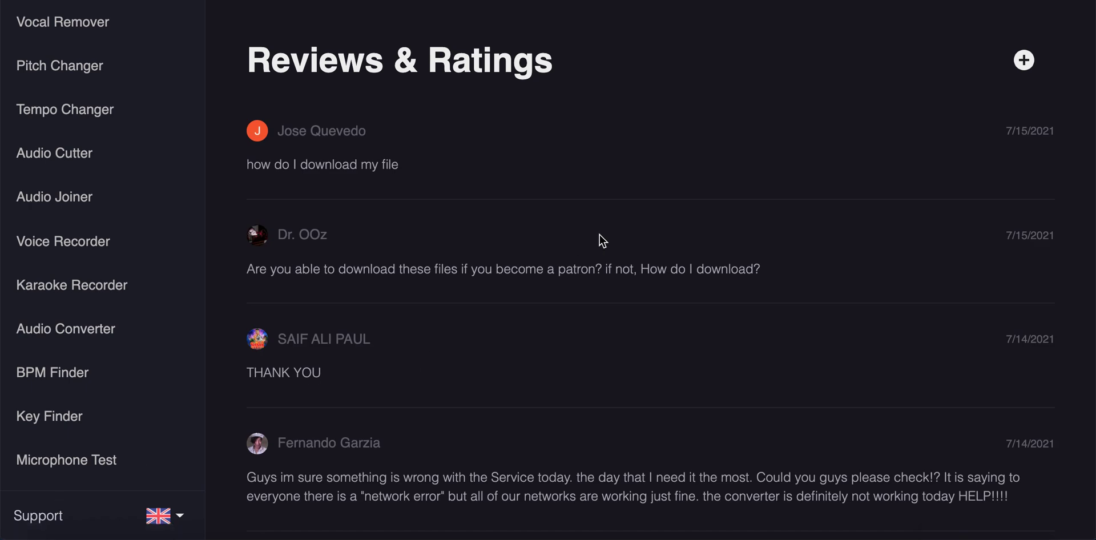
scroll(715, 245, "down", 12)
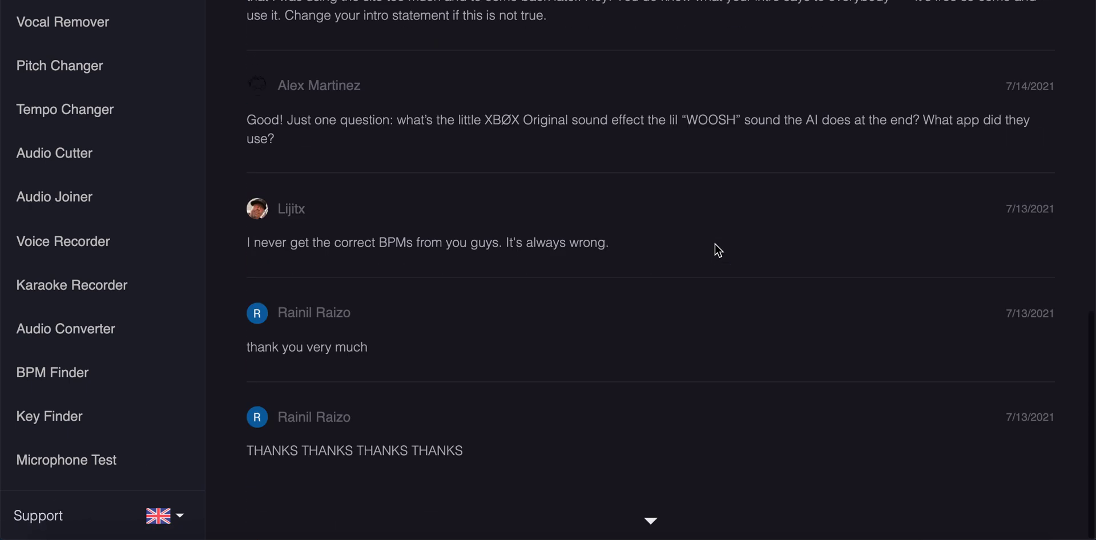
scroll(715, 243, "up", 12)
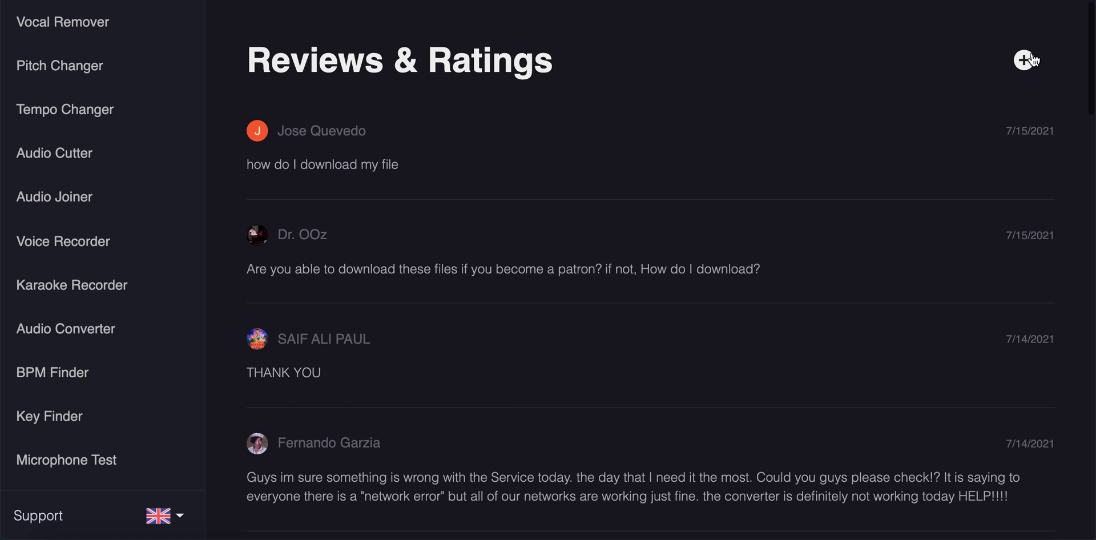
- Try adding a review, dismiss the sign-in prompt, and return to the Vocal Remover page
left_click(1025, 60)
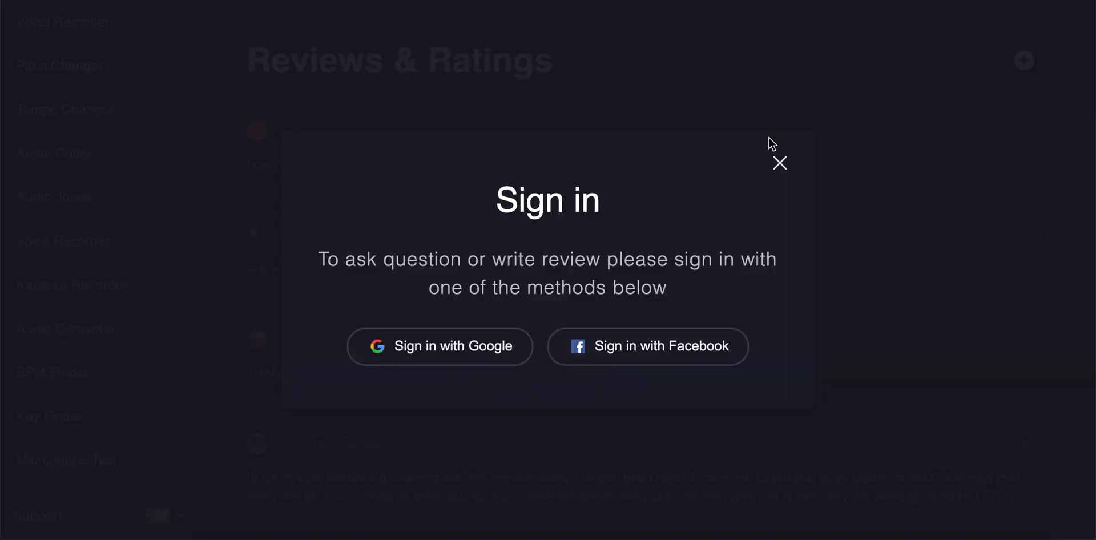
left_click(778, 165)
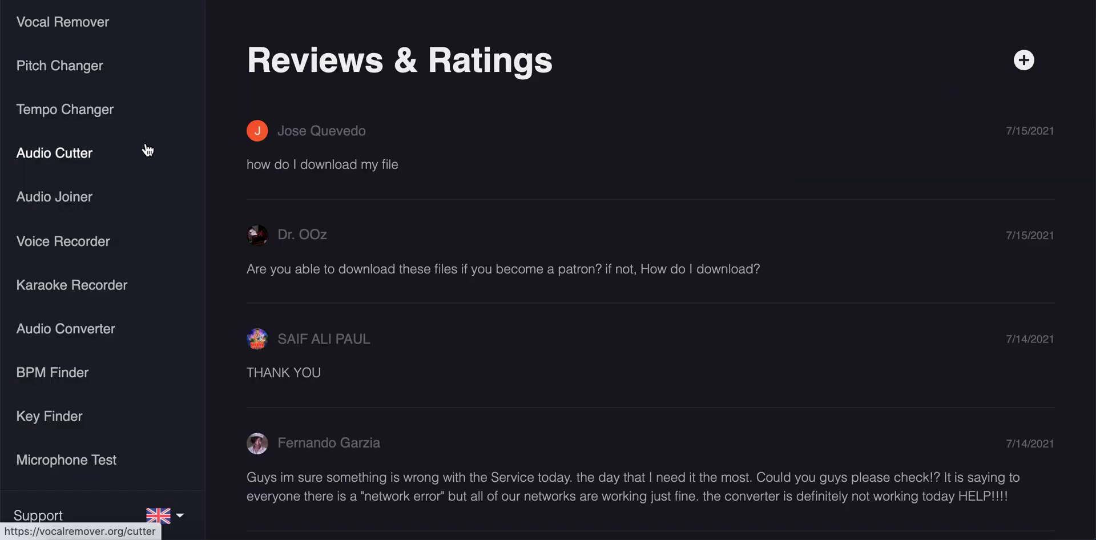
left_click(81, 29)
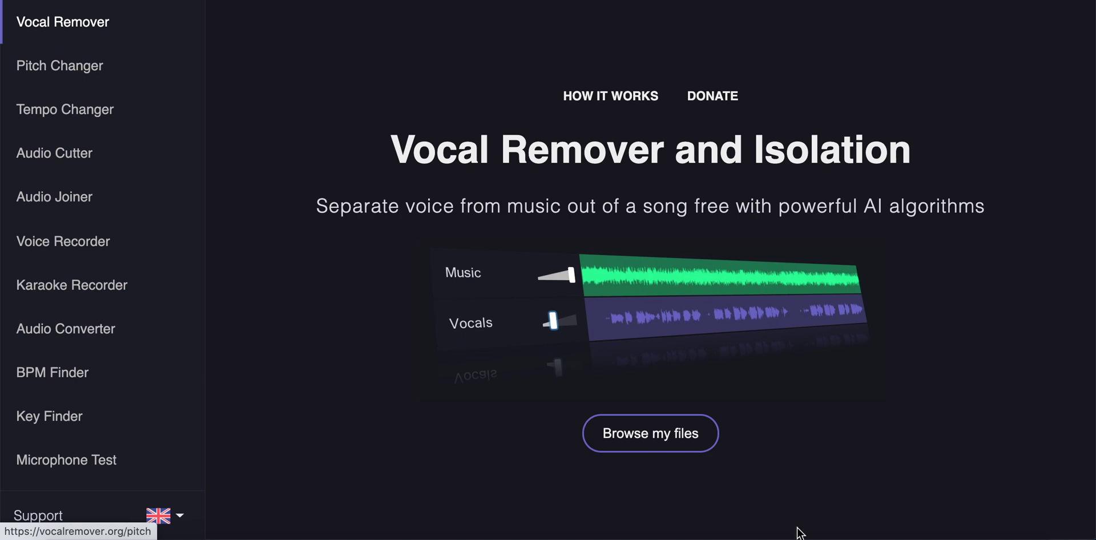
- Scroll down to read how vocal removal works, then scroll back up
scroll(867, 358, "down", 6)
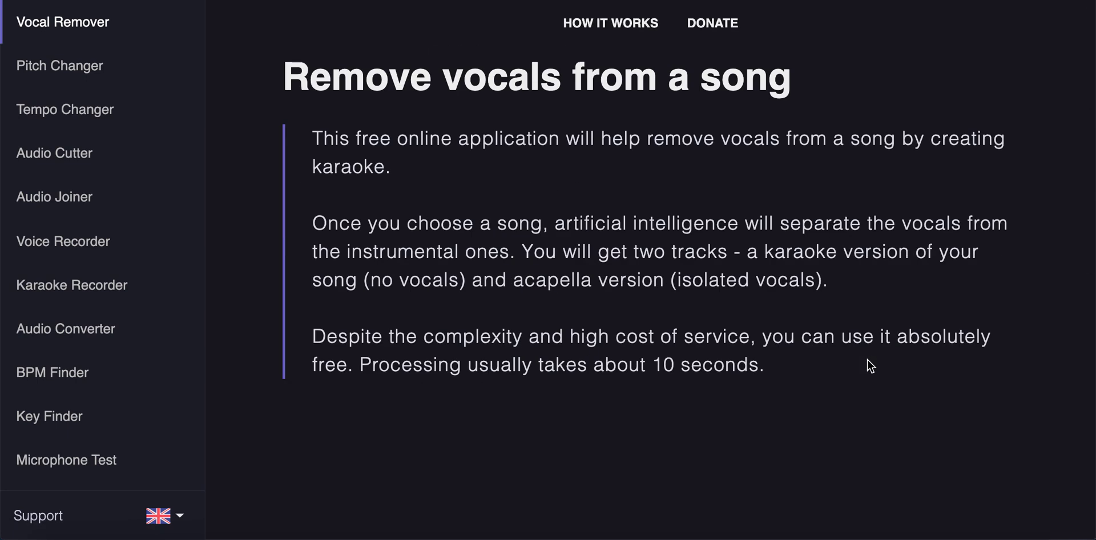
scroll(867, 358, "up", 6)
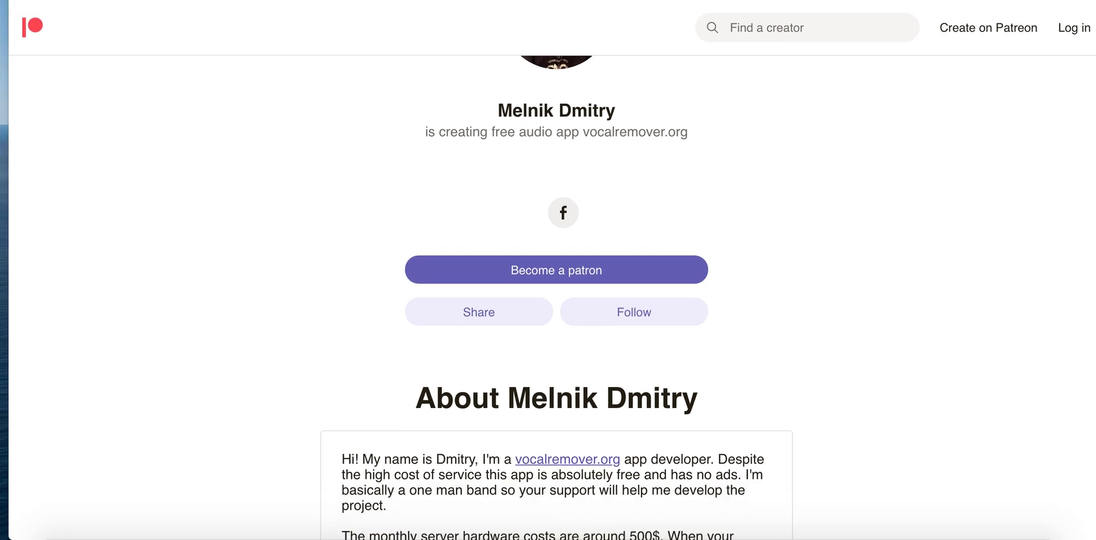
scroll(968, 151, "up", 5)
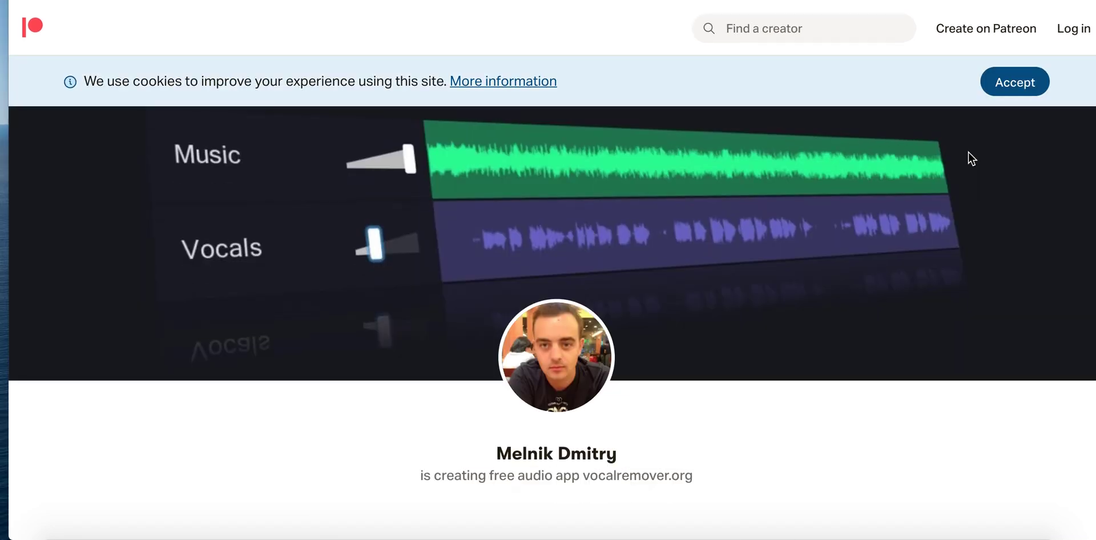
scroll(968, 152, "down", 3)
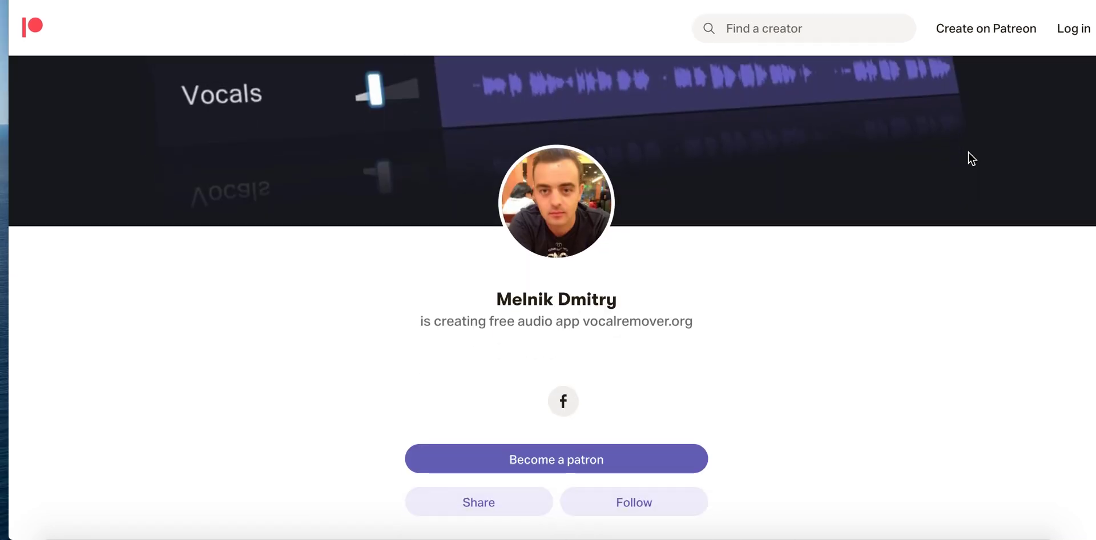